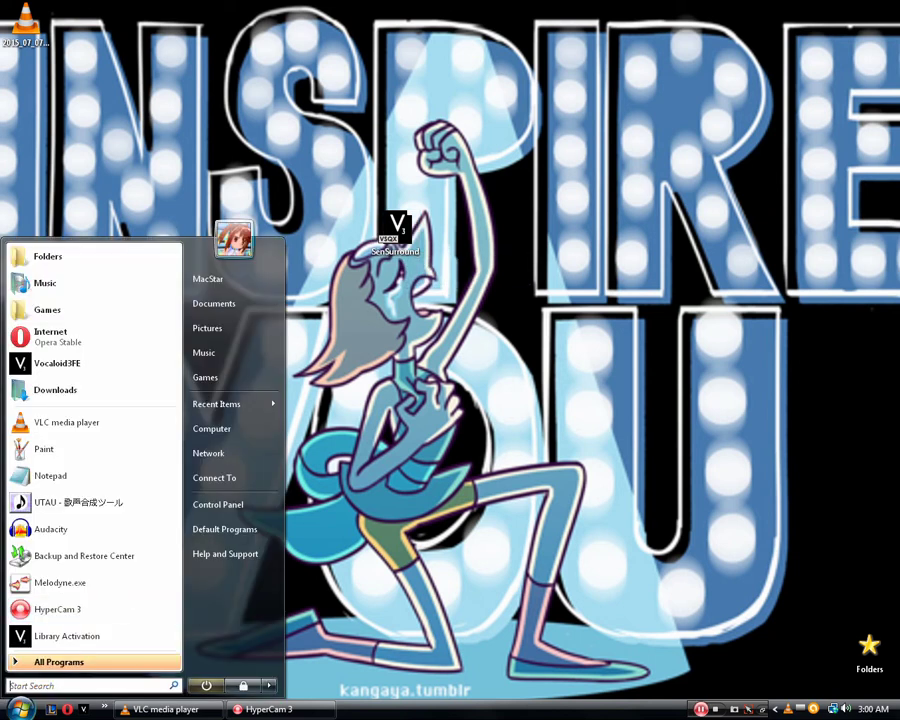
Launch the Vsqx to Ust Converter from the convp.b01 folder in Downloads and close the folder window
click(232, 279)
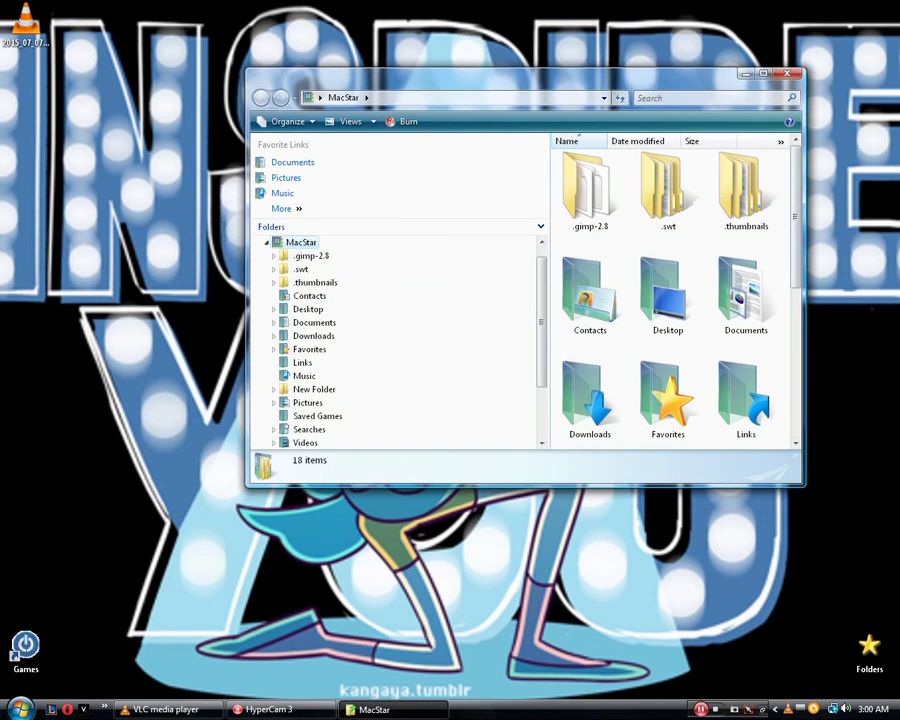
drag(548, 295, 384, 295)
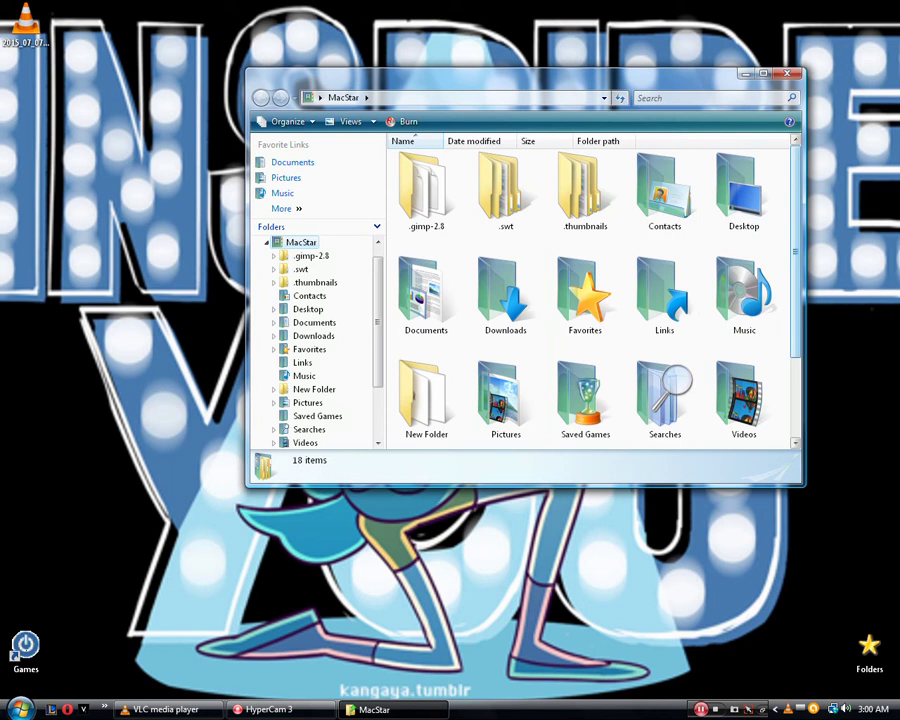
scroll(590, 295, down, 2)
click(510, 195)
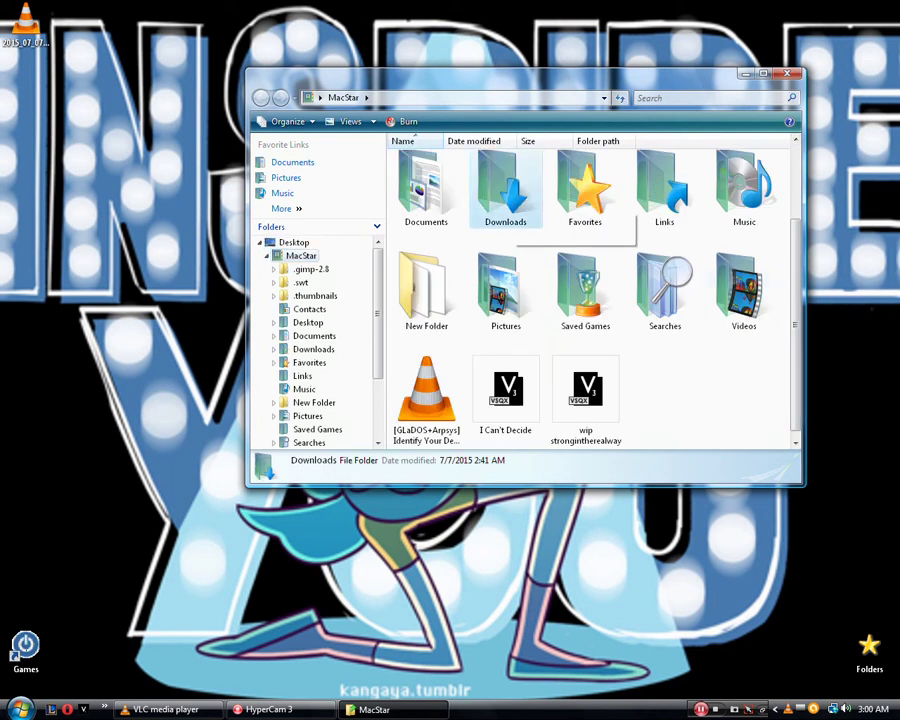
double_click(505, 190)
double_click(410, 237)
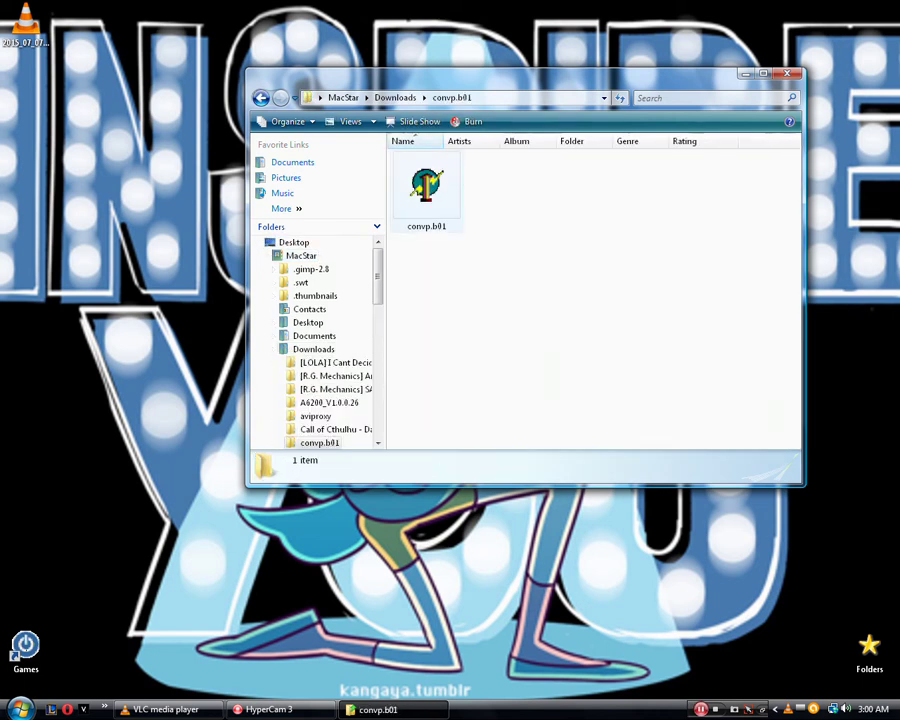
double_click(426, 185)
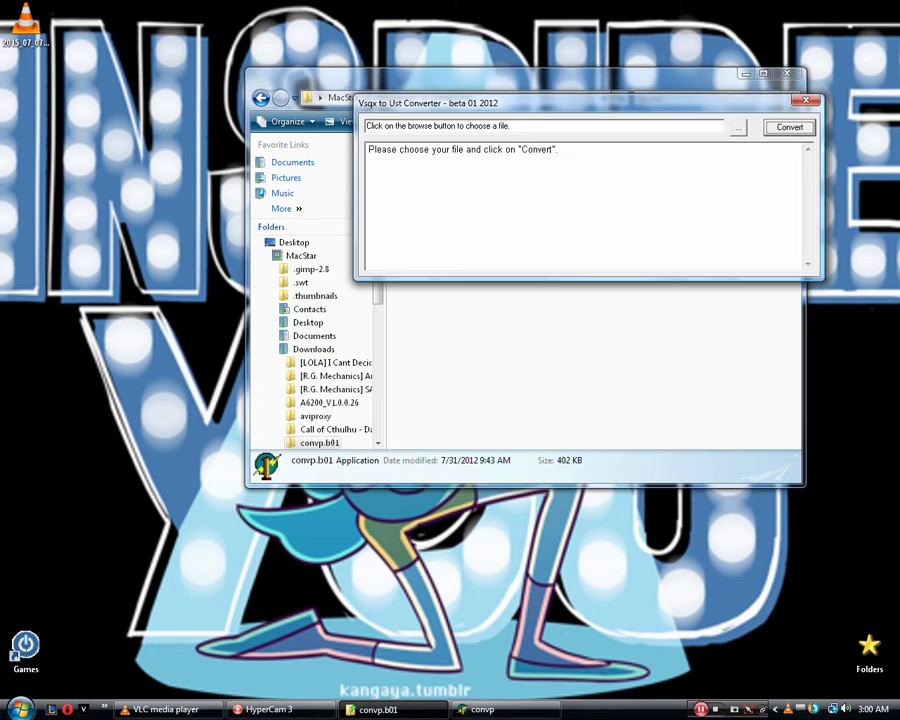
click(700, 74)
click(786, 73)
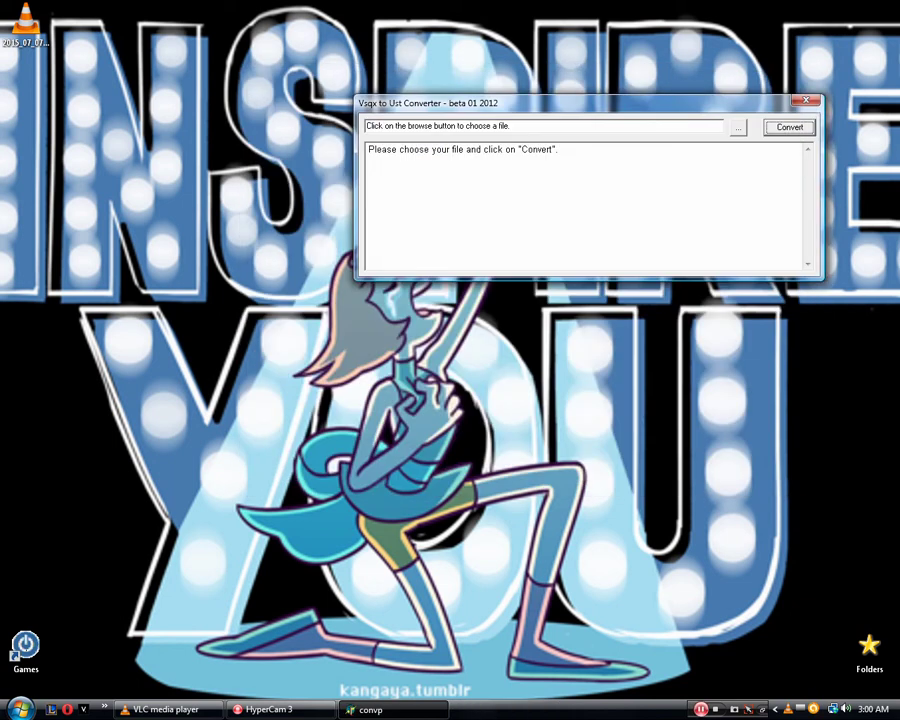
Convert SenSurround.vsqx from the desktop to a UST file and close the converter
drag(560, 102, 529, 188)
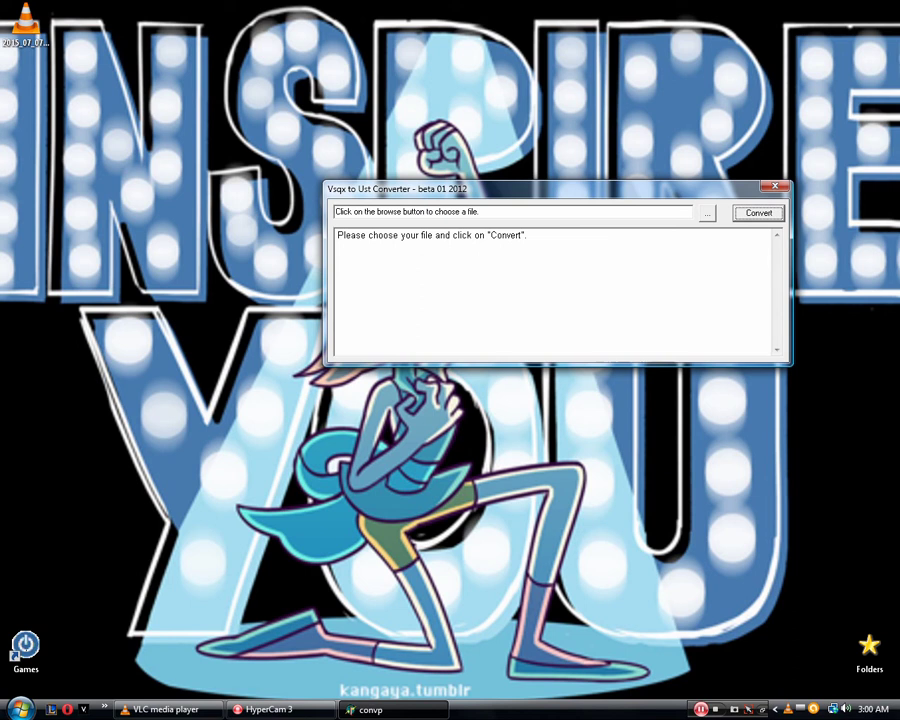
click(707, 213)
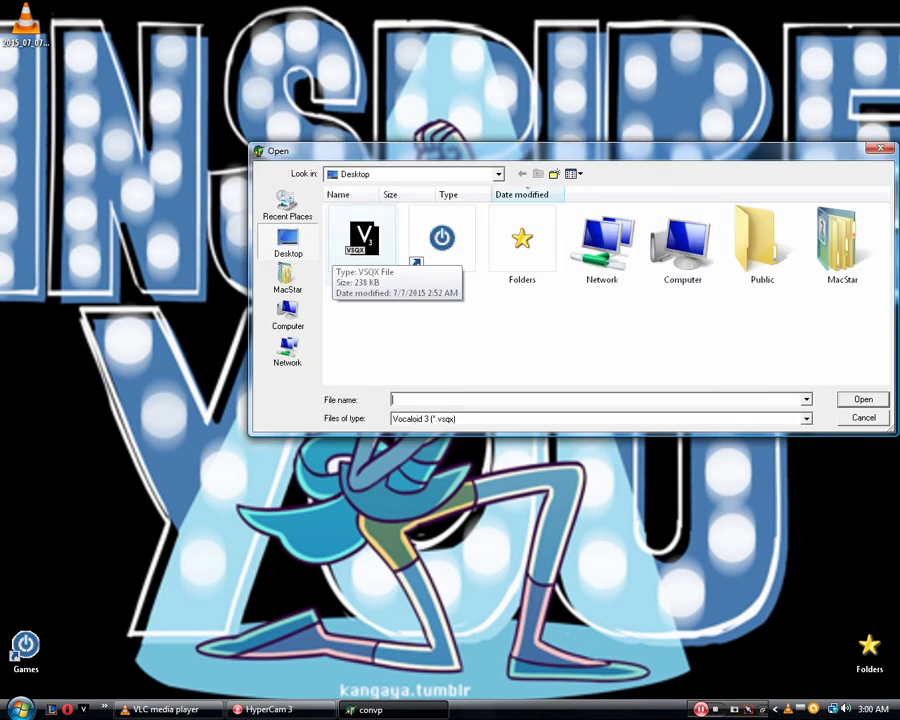
double_click(355, 245)
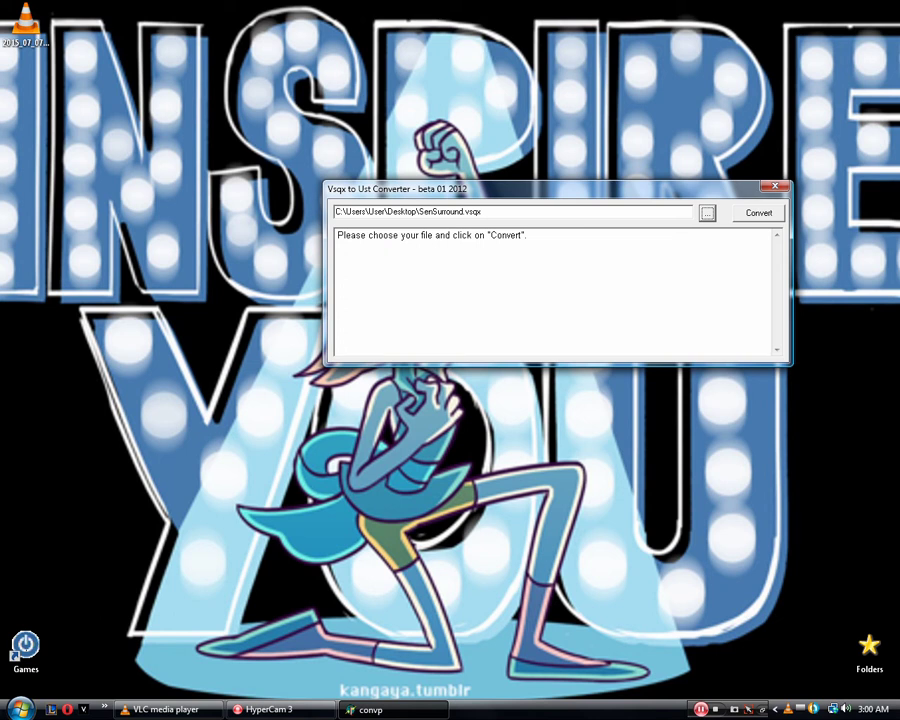
click(758, 213)
drag(558, 188, 608, 140)
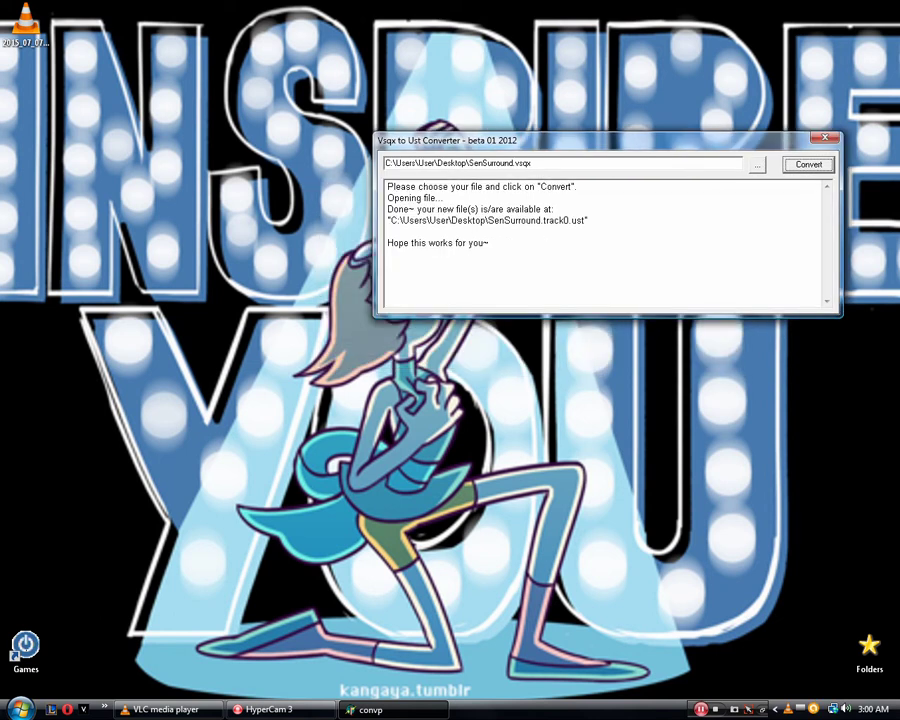
click(824, 138)
Switch to UTAU, load the converted SenSurround UST and set its voice bank to Cipe Laitselec
click(20, 708)
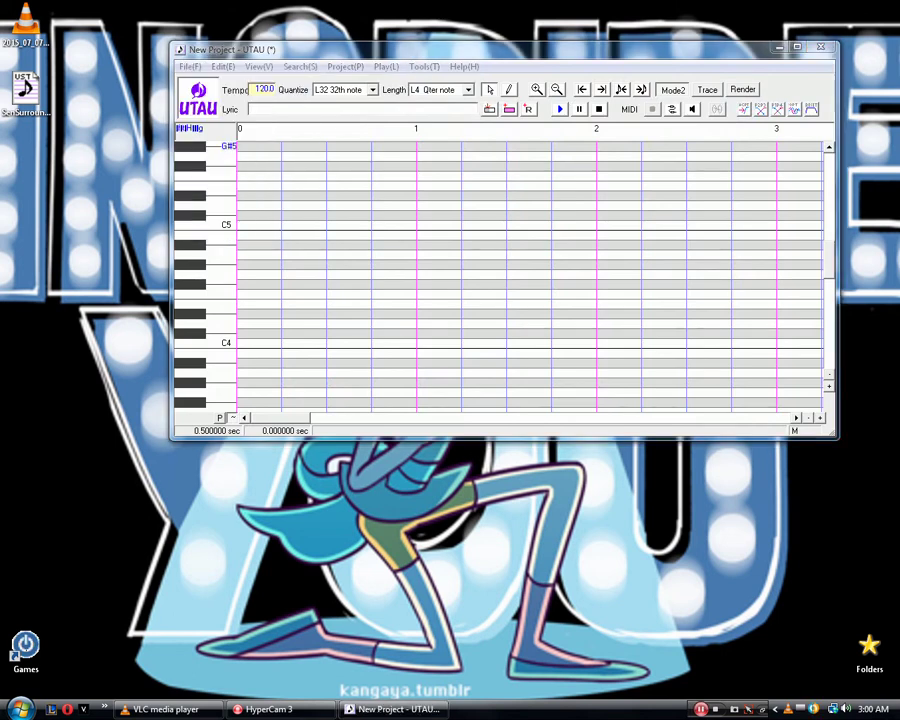
double_click(292, 158)
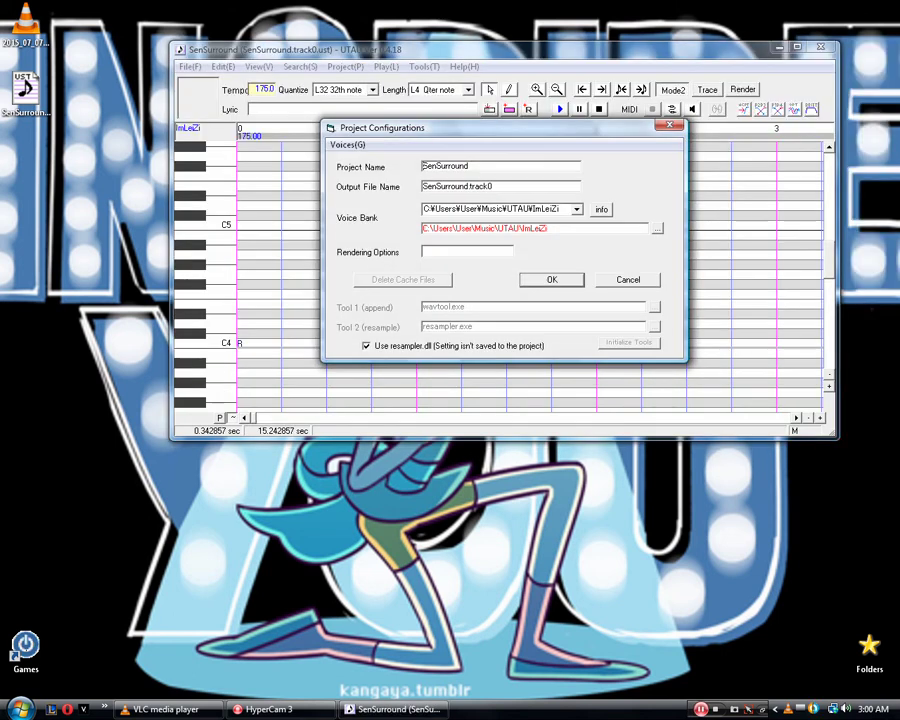
click(576, 209)
click(497, 229)
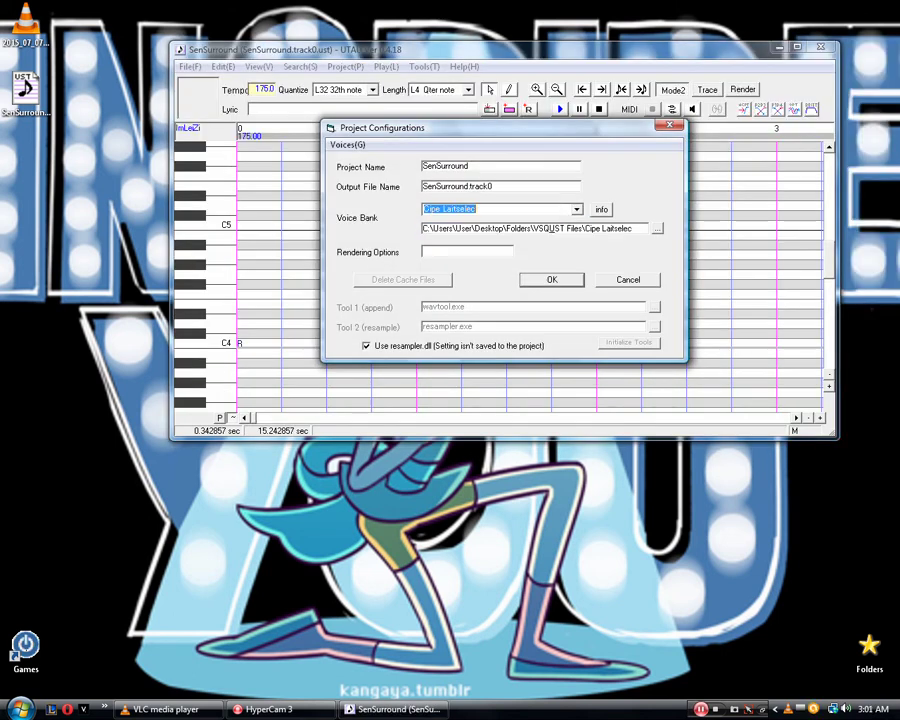
click(551, 279)
Examine the imported notes and lyrics from measure 11 onward in the piano roll
drag(253, 417, 313, 417)
scroll(530, 275, left, 4)
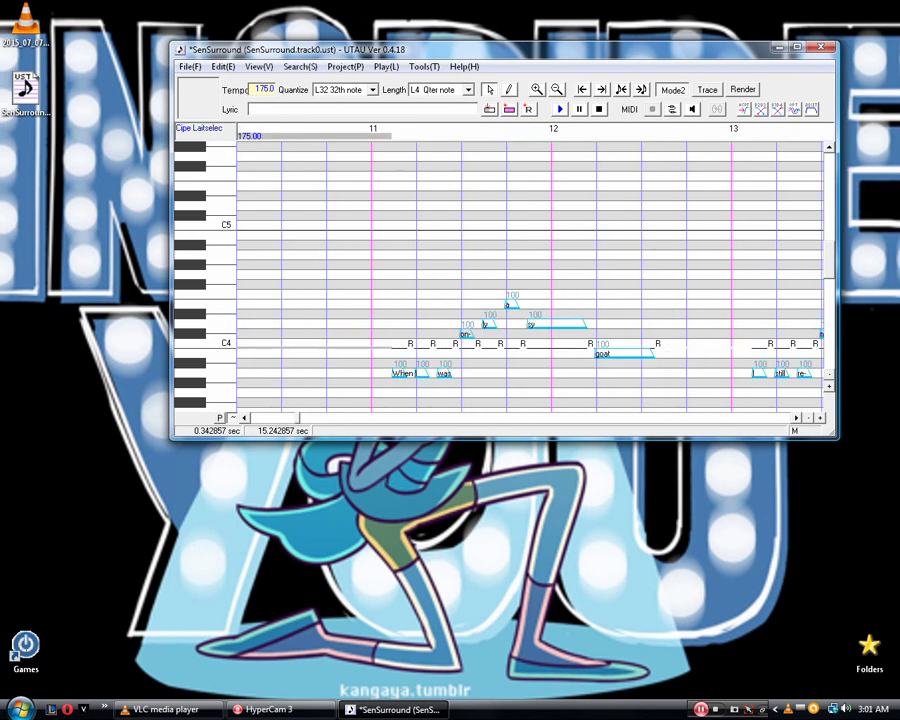
scroll(530, 275, down, 2)
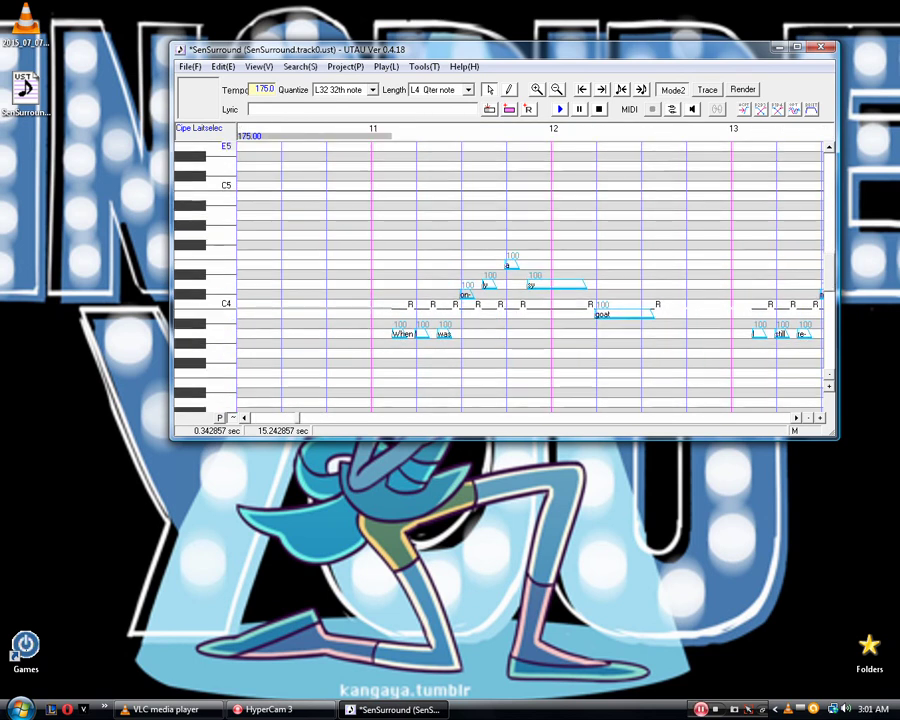
scroll(530, 275, down, 2)
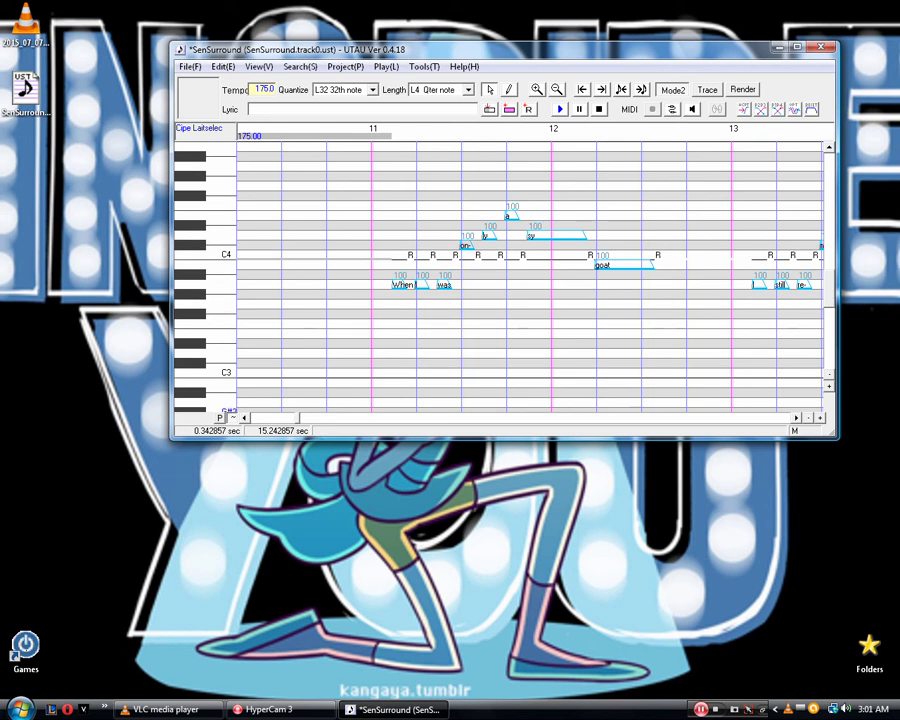
scroll(530, 275, right, 4)
scroll(530, 275, left, 5)
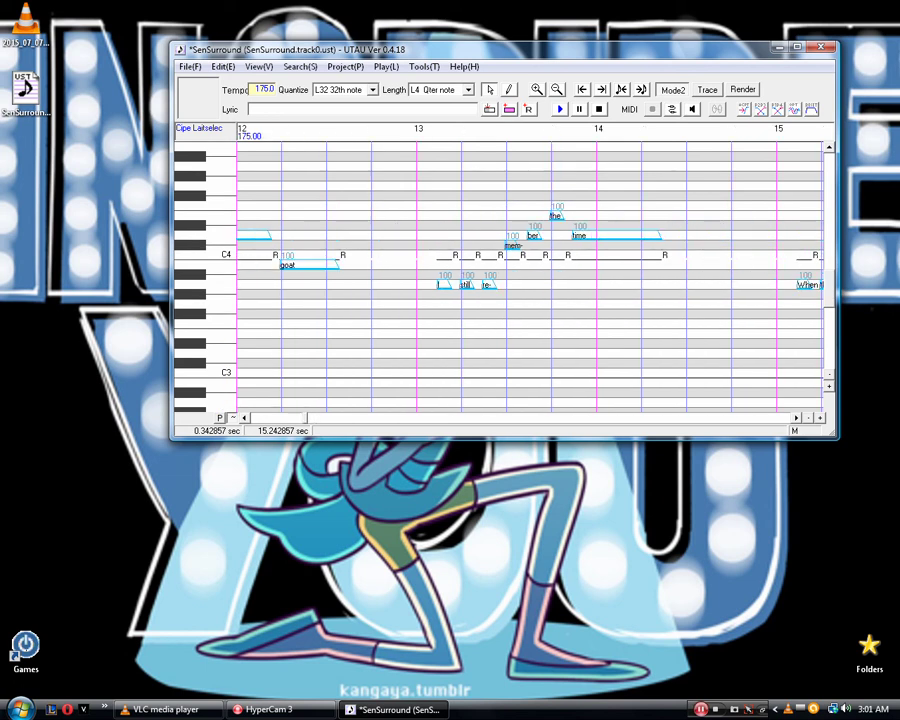
scroll(530, 275, left, 6)
mouse_move(580, 312)
mouse_down()
mouse_move(822, 312)
mouse_move(546, 312)
mouse_move(564, 323)
mouse_up()
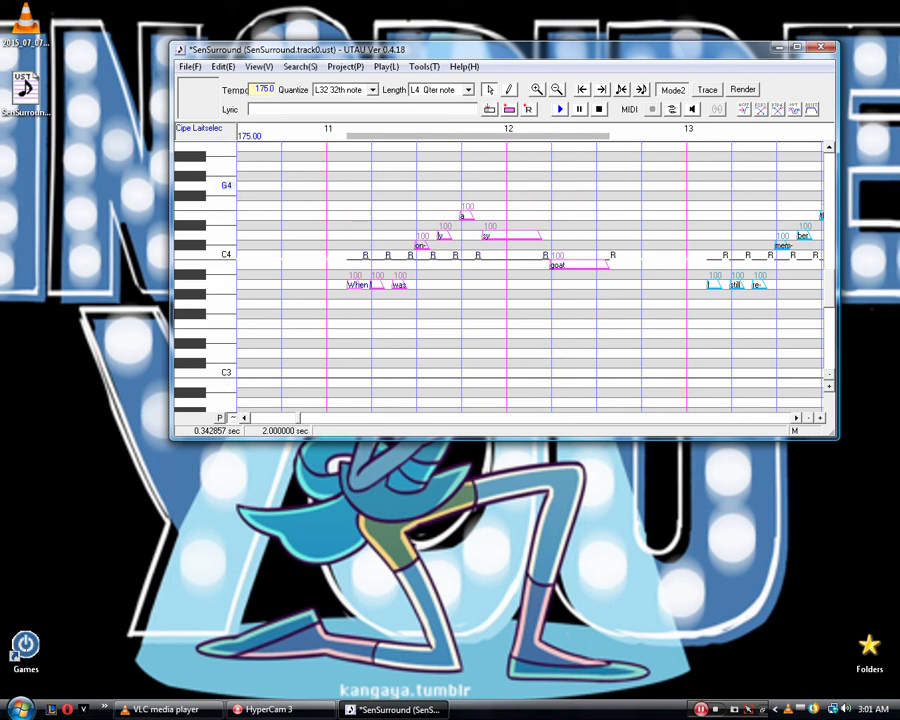
click(189, 66)
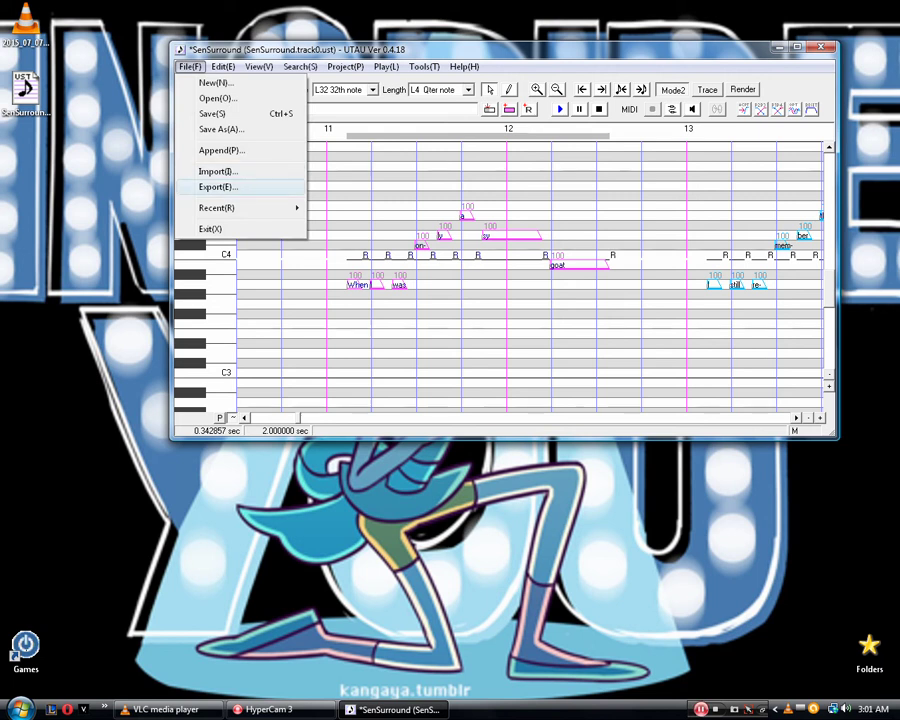
click(218, 187)
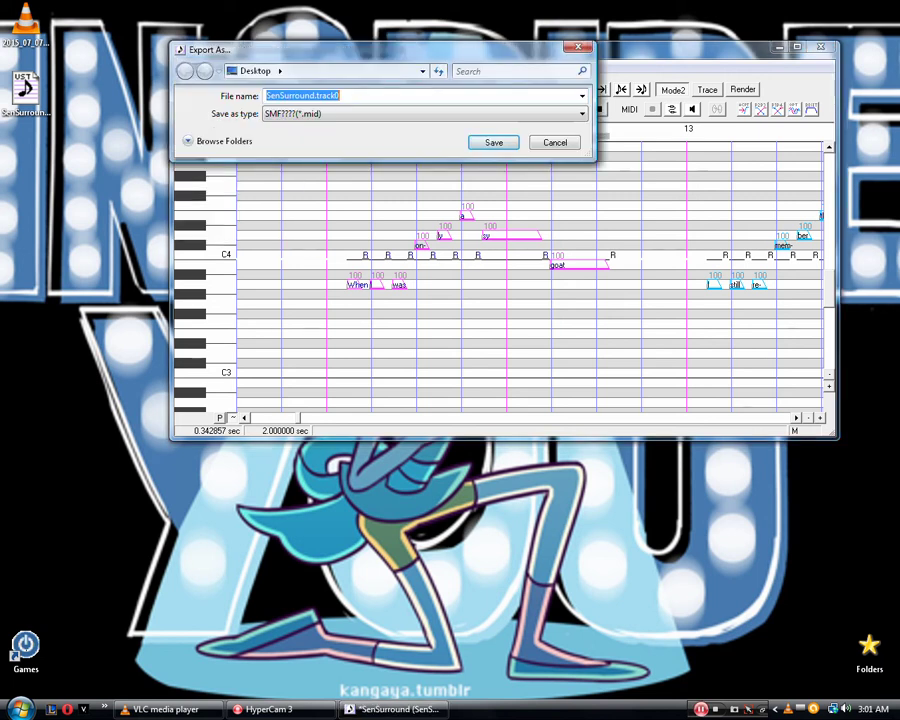
key(Return)
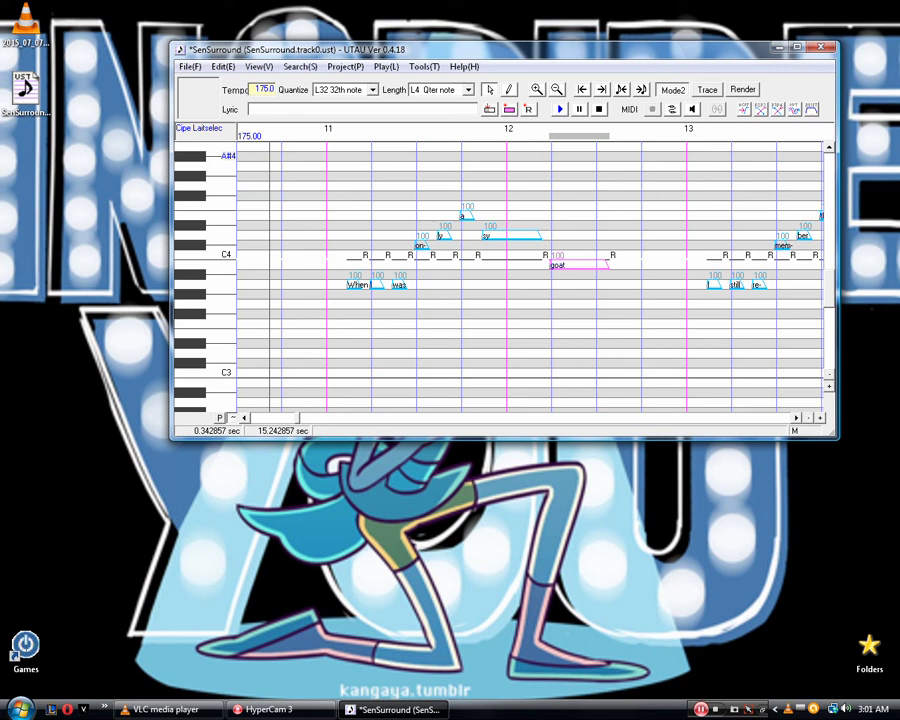
Export the track to the desktop as a MIDI file named SenSurround.track0
click(189, 66)
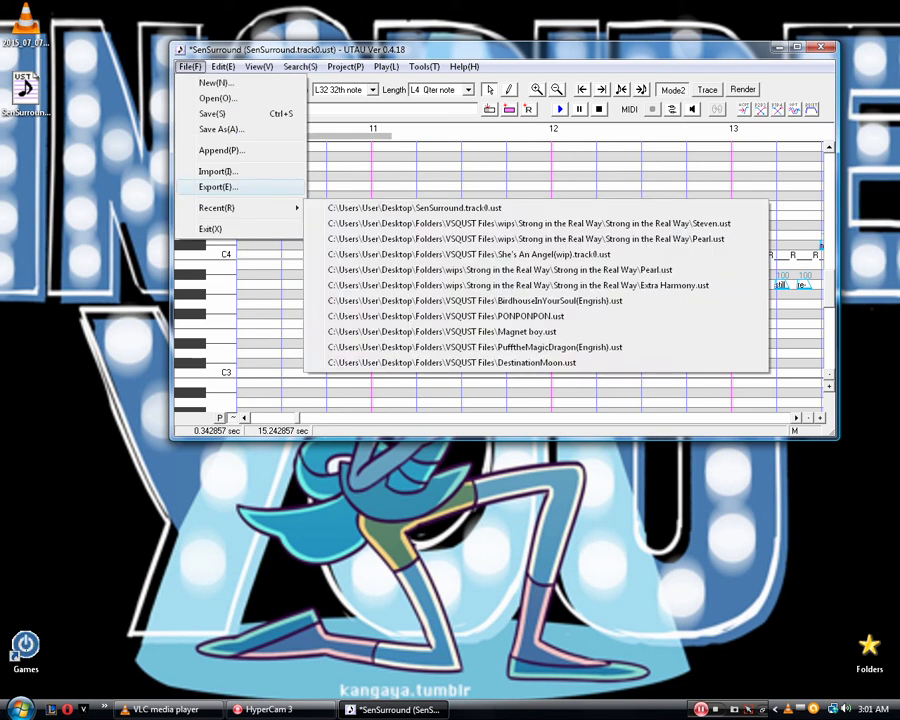
key(Return)
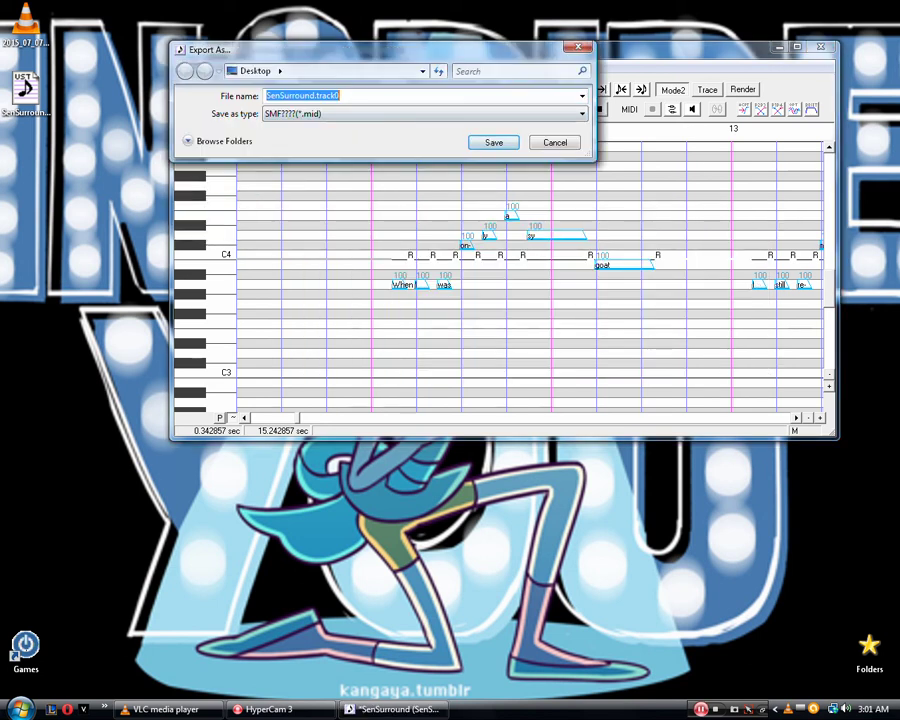
key(Return)
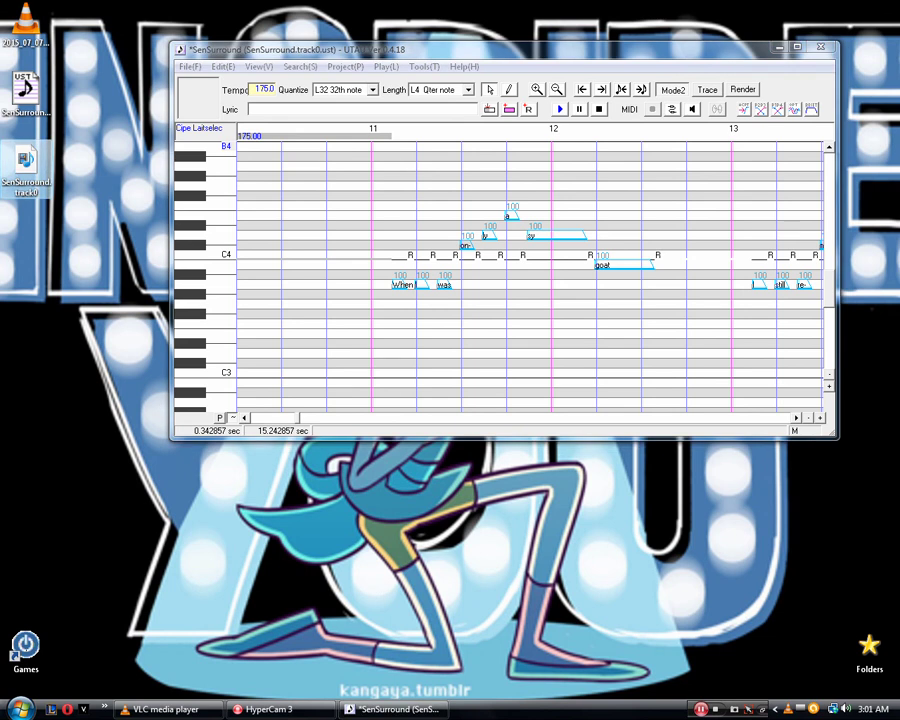
Switch to VOCALOID Editor and open the SenSurround.track0 MIDI file from the desktop
click(104, 709)
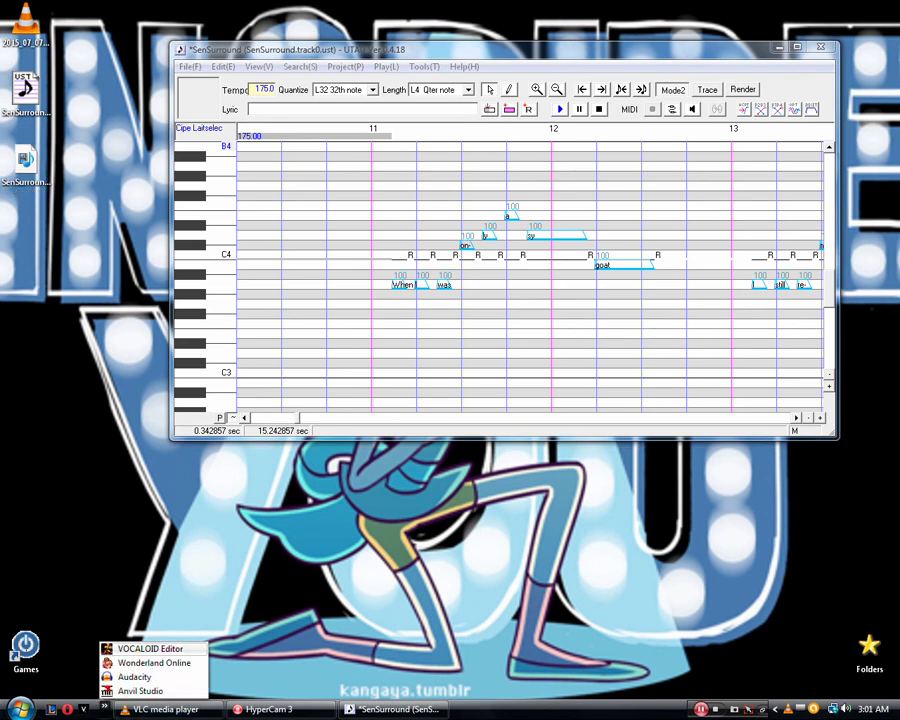
click(150, 649)
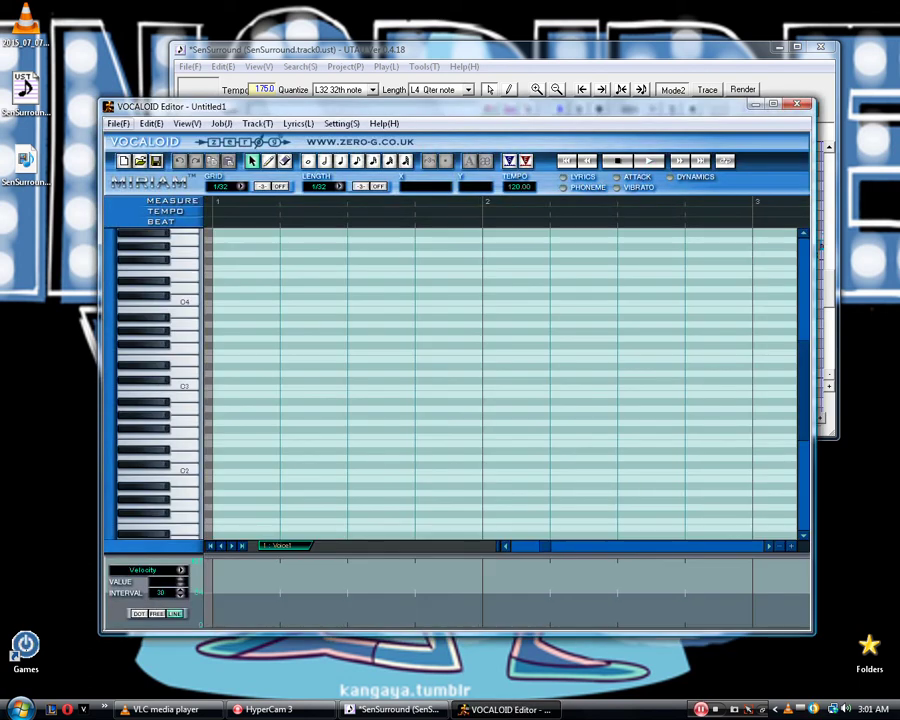
click(118, 123)
click(141, 155)
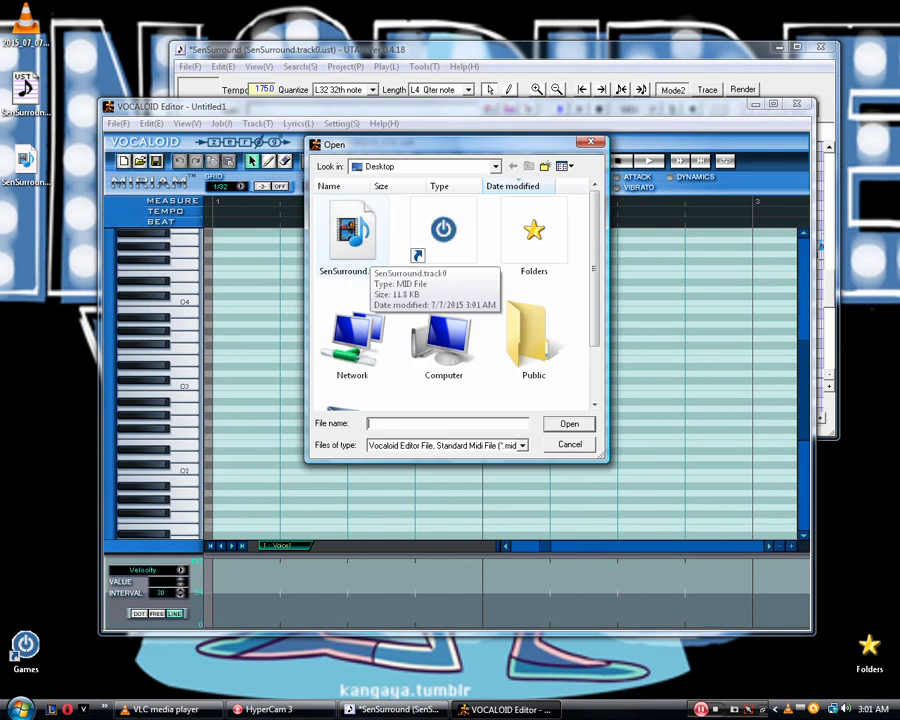
double_click(352, 236)
key(Return)
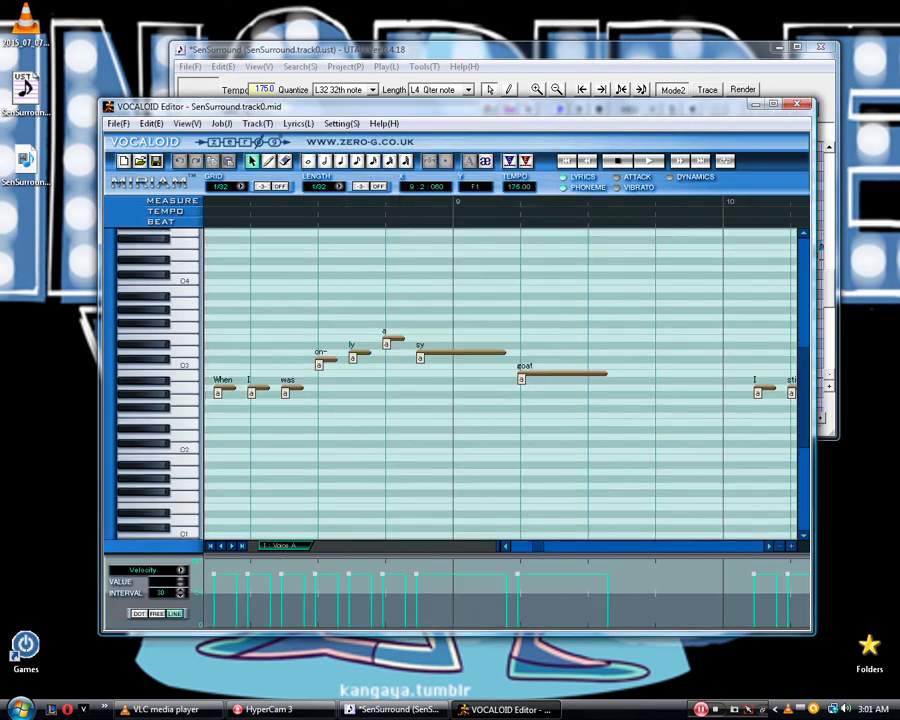
Set the lyric of the first note in measure 8 to "when" and play back the phrase
drag(539, 546, 536, 546)
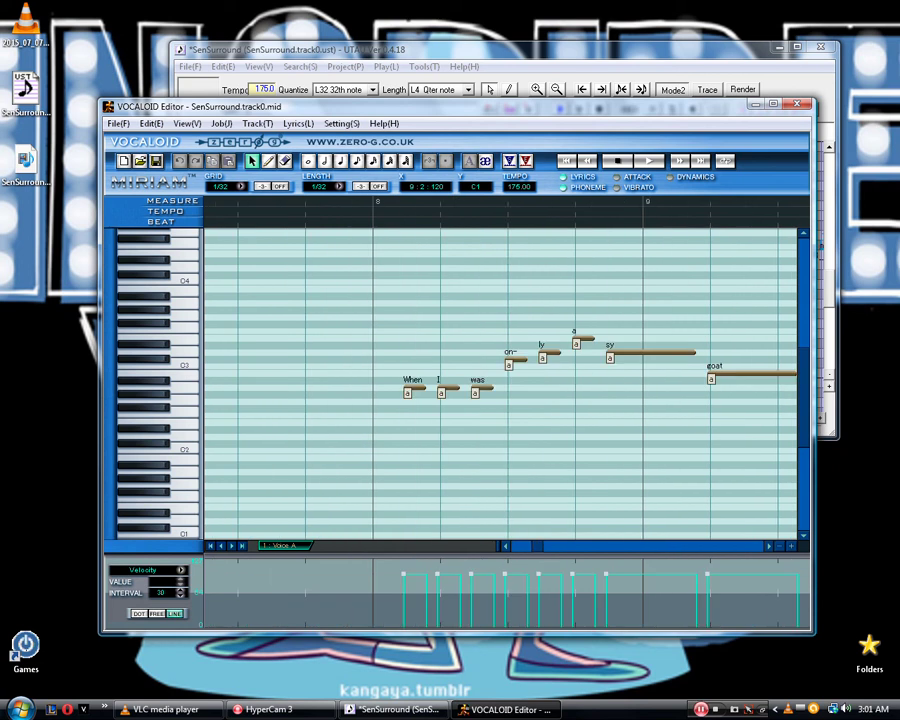
scroll(500, 380, right, 5)
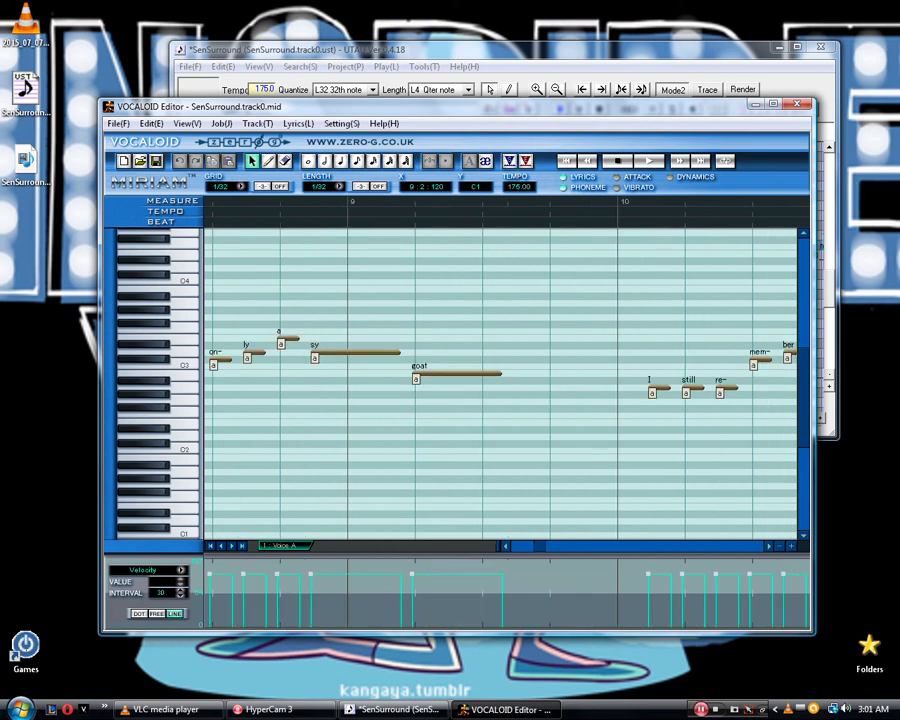
drag(539, 546, 534, 546)
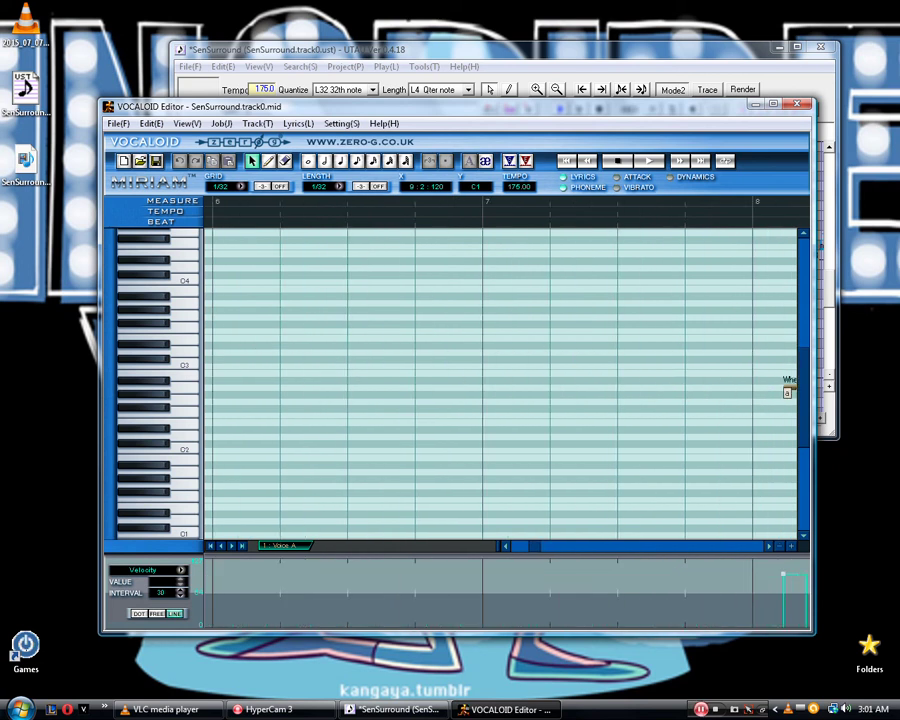
scroll(500, 380, right, 8)
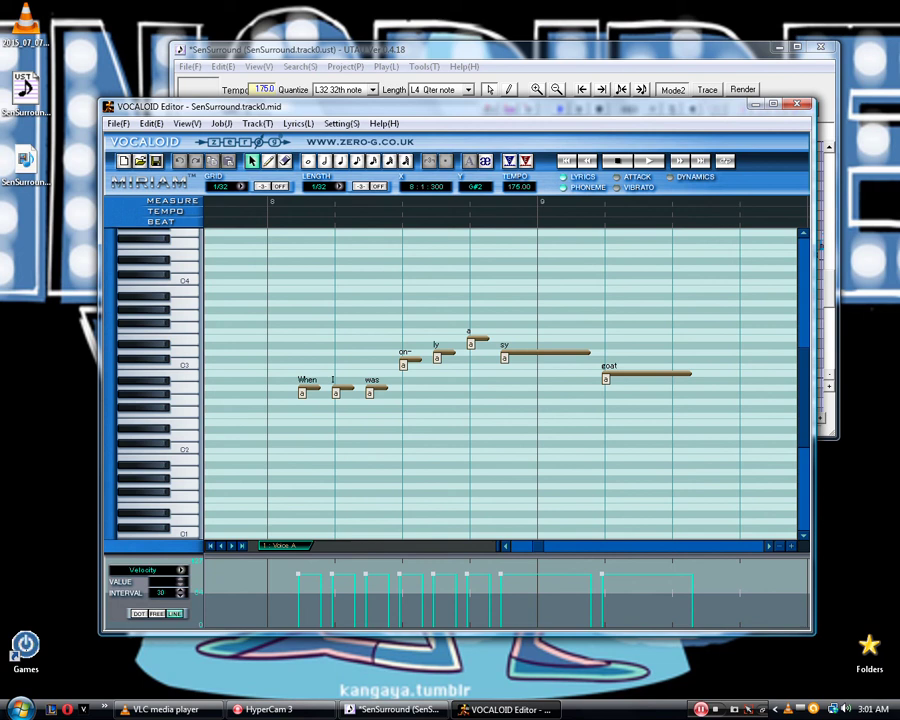
double_click(302, 393)
text(when)
key(Return)
key(space)
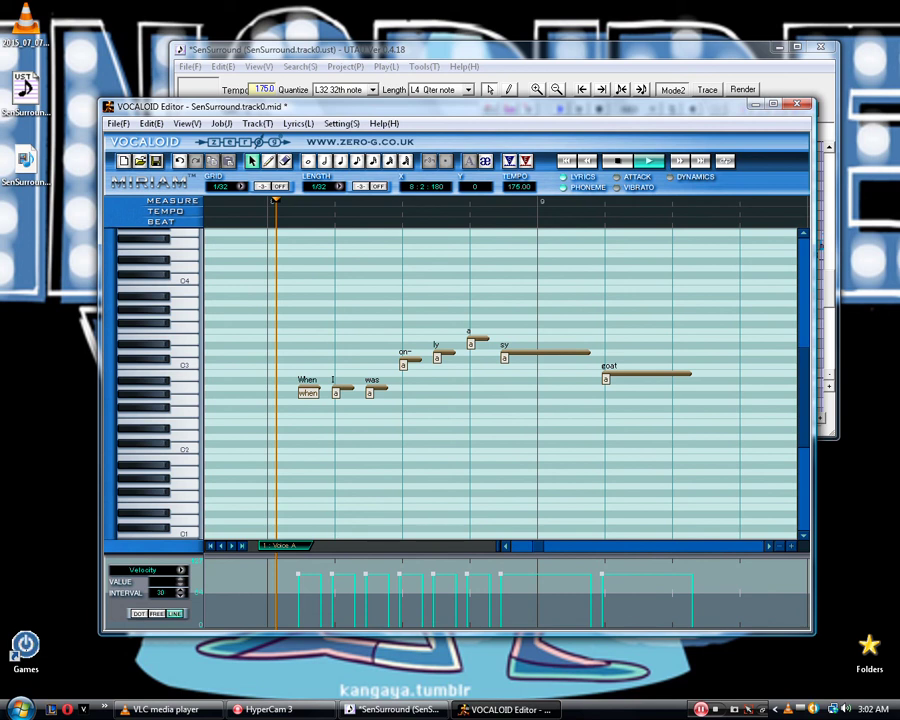
key(space)
right_click(451, 403)
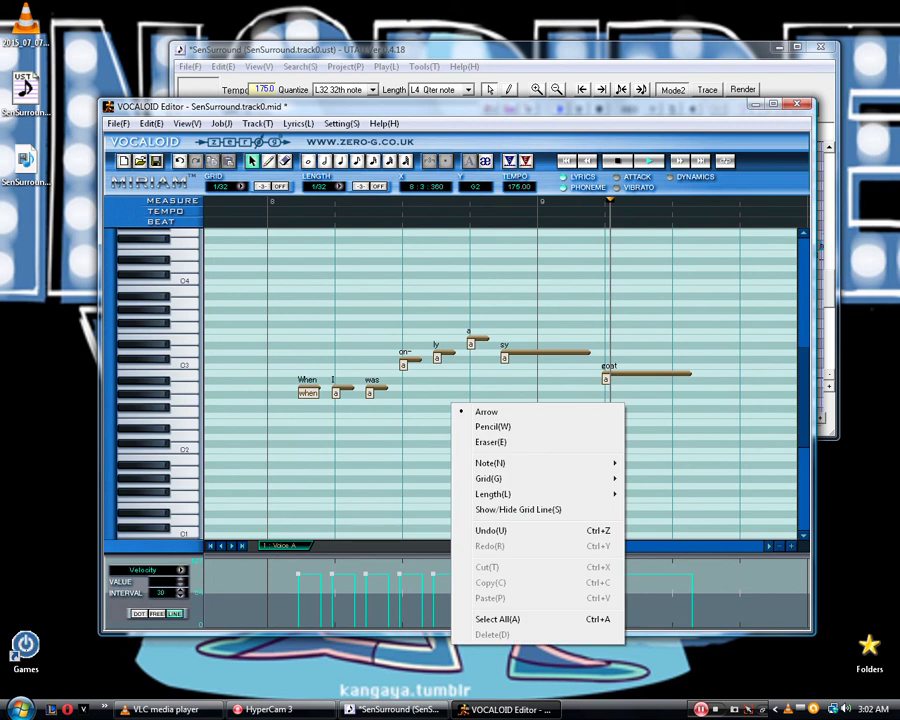
click(298, 123)
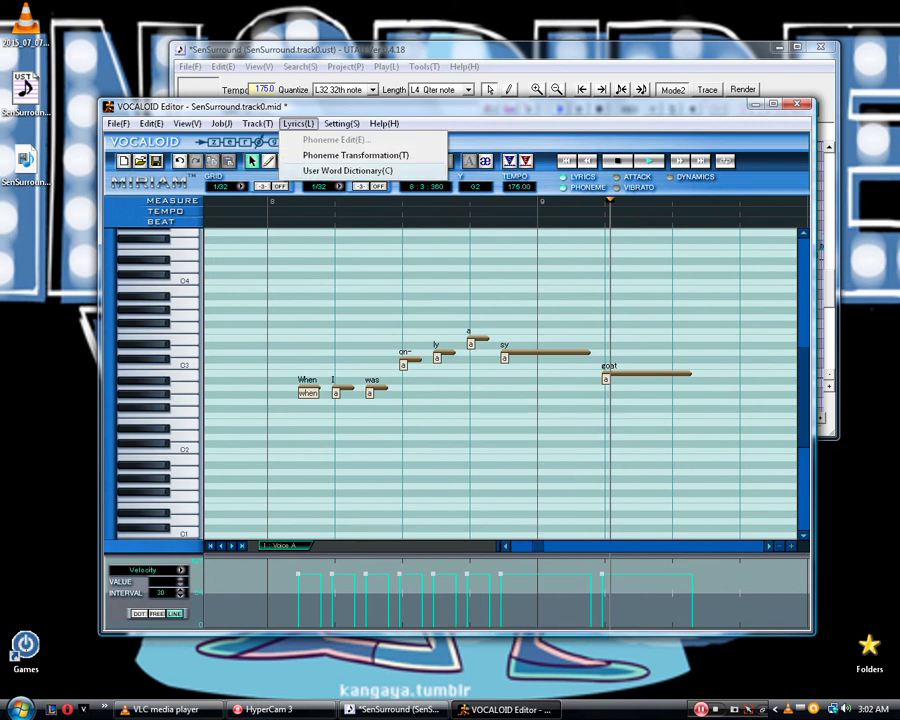
click(348, 170)
key(Escape)
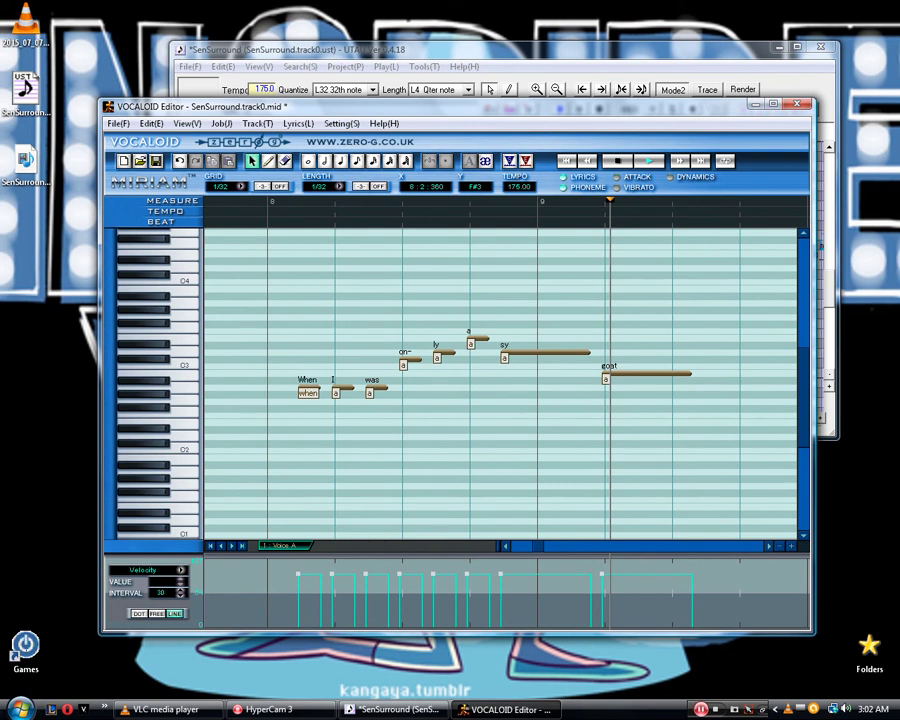
Select all notes in the track and convert their lyrics to phonetic symbols with Phoneme Edit
key(ctrl+a)
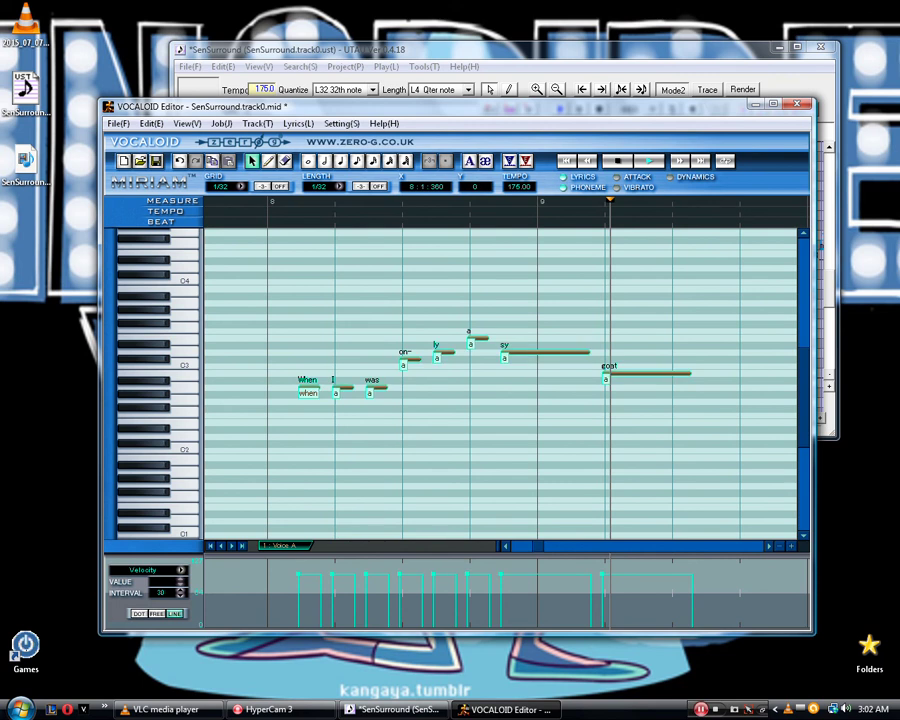
click(298, 123)
click(330, 155)
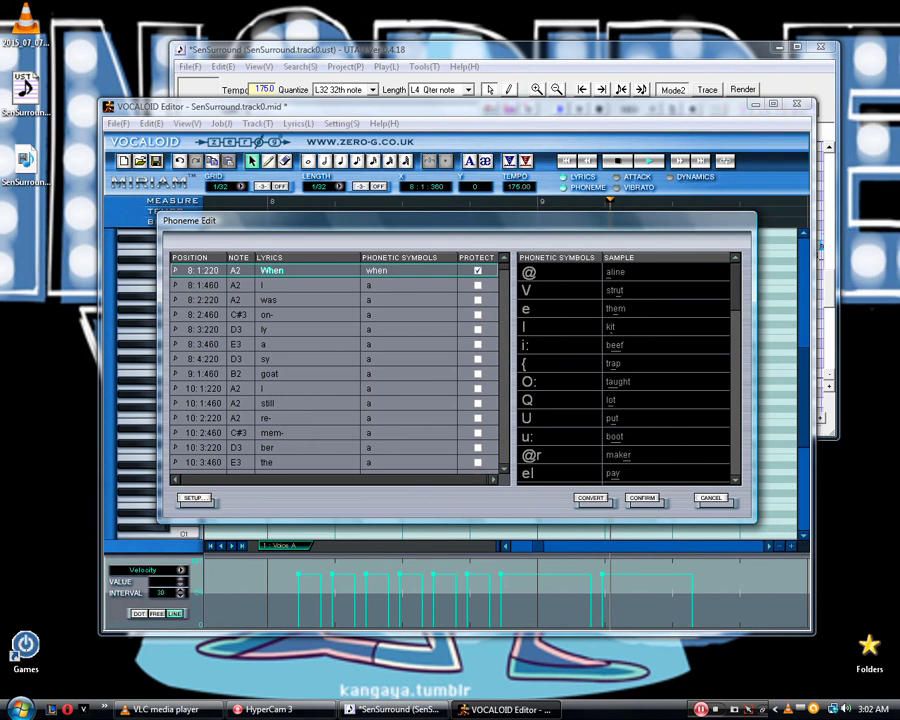
click(591, 497)
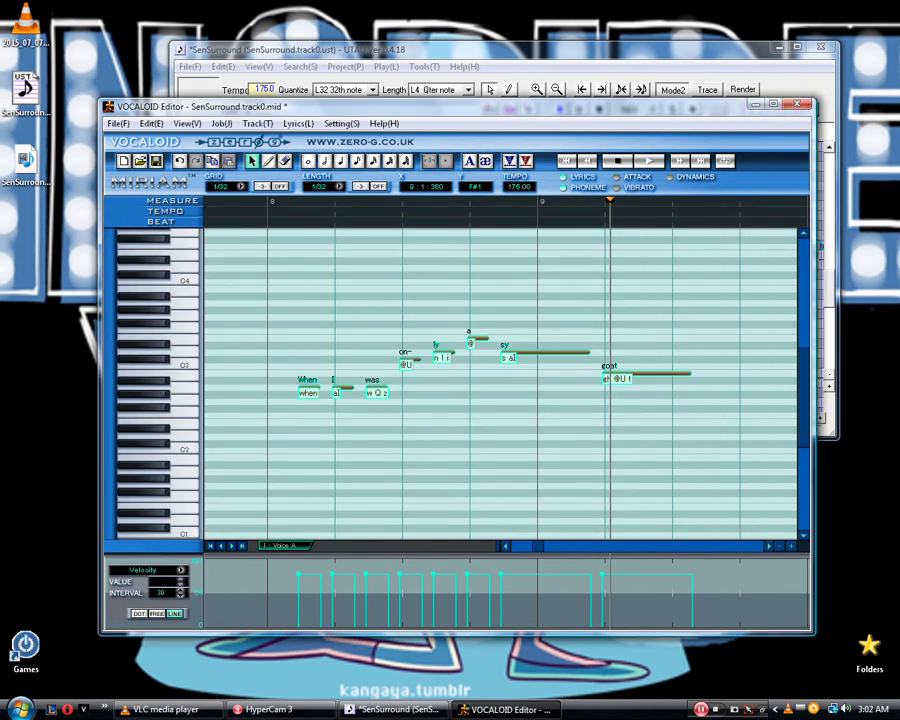
Play back the track from the start of measure 8 and stop in measure 19
click(284, 204)
click(649, 161)
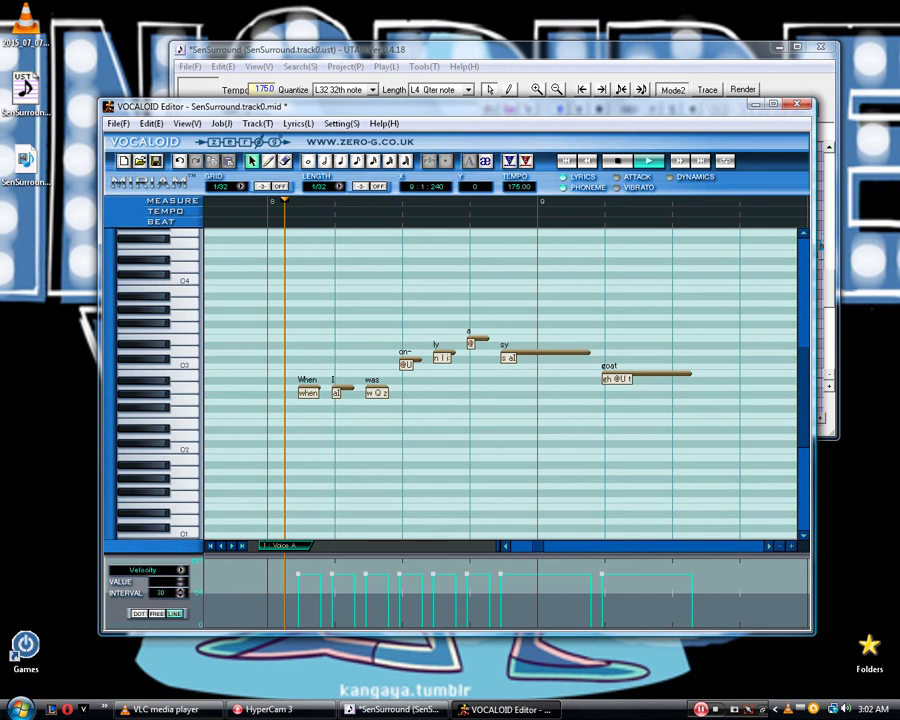
key(space)
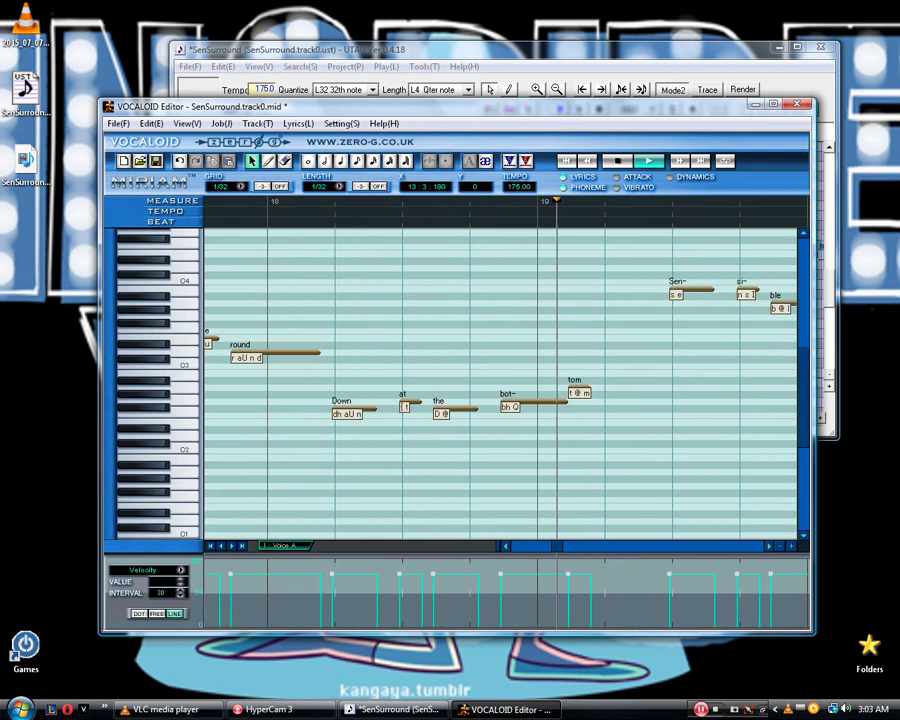
key(space)
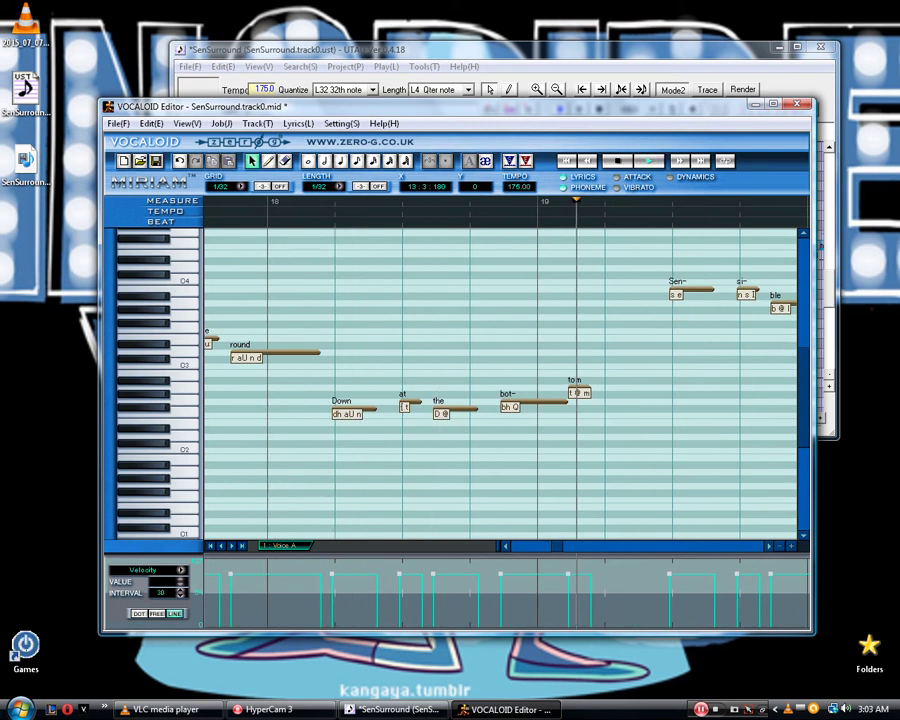
Select the notes "When there was no-thing" in measure 12 and review their phonetic symbols in Phoneme Edit
drag(557, 546, 549, 546)
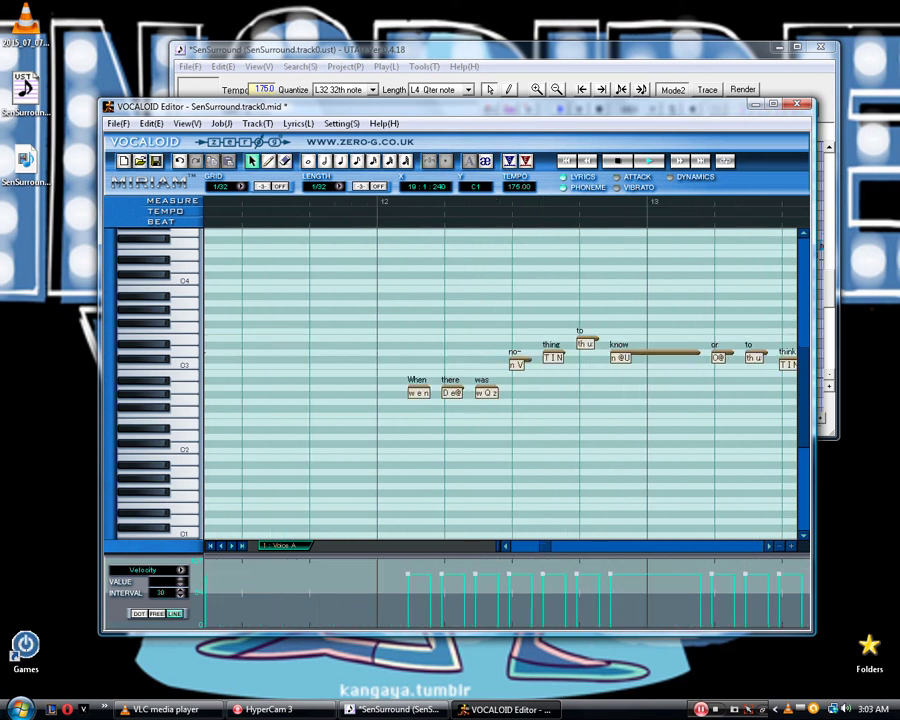
right_click(444, 306)
key(Escape)
click(221, 123)
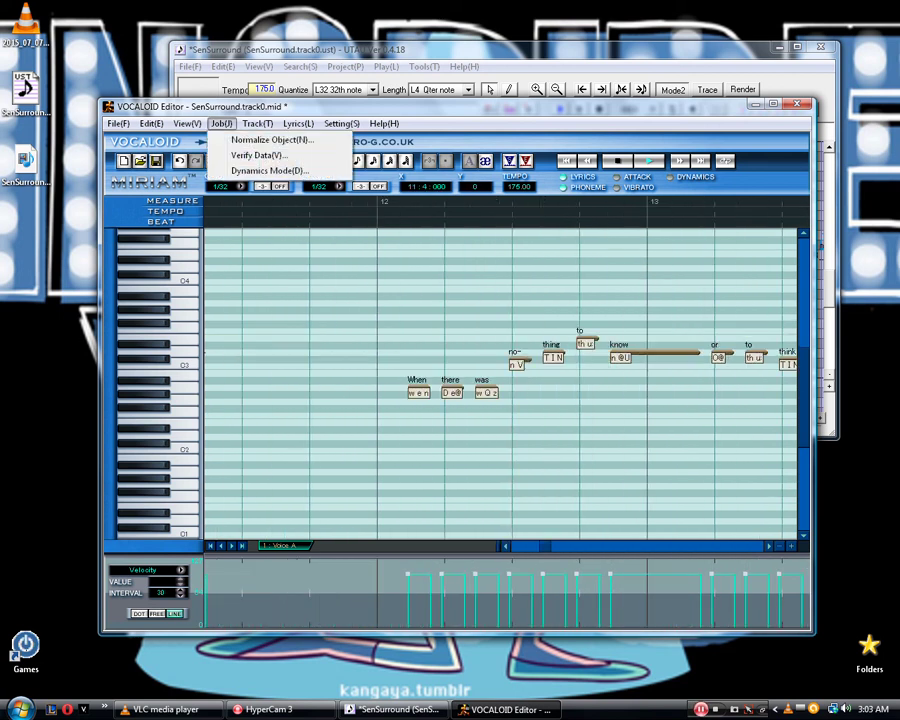
mouse_move(298, 123)
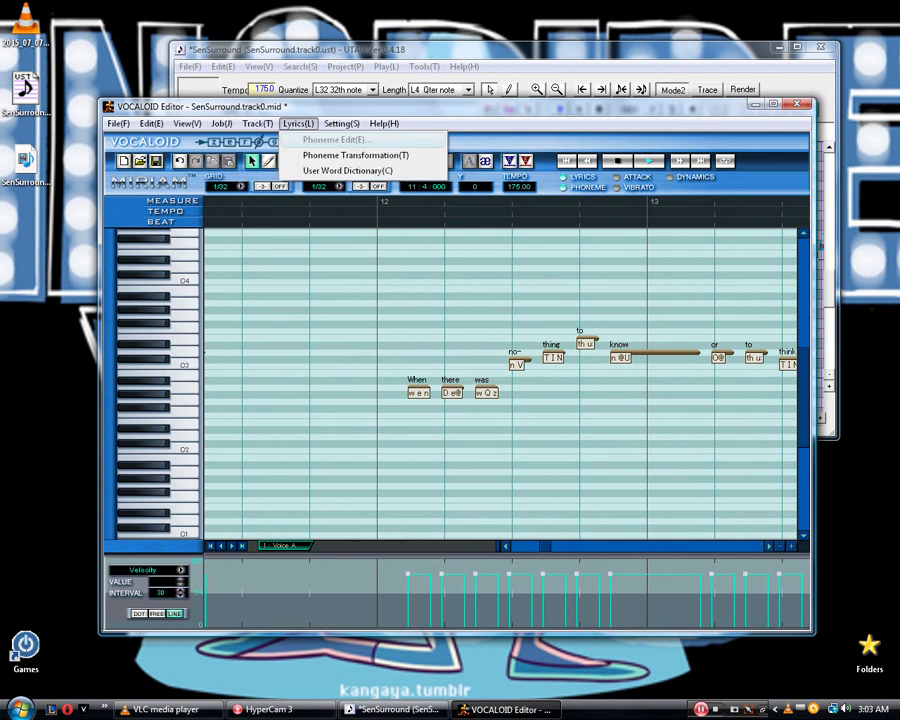
drag(383, 330, 553, 439)
click(298, 123)
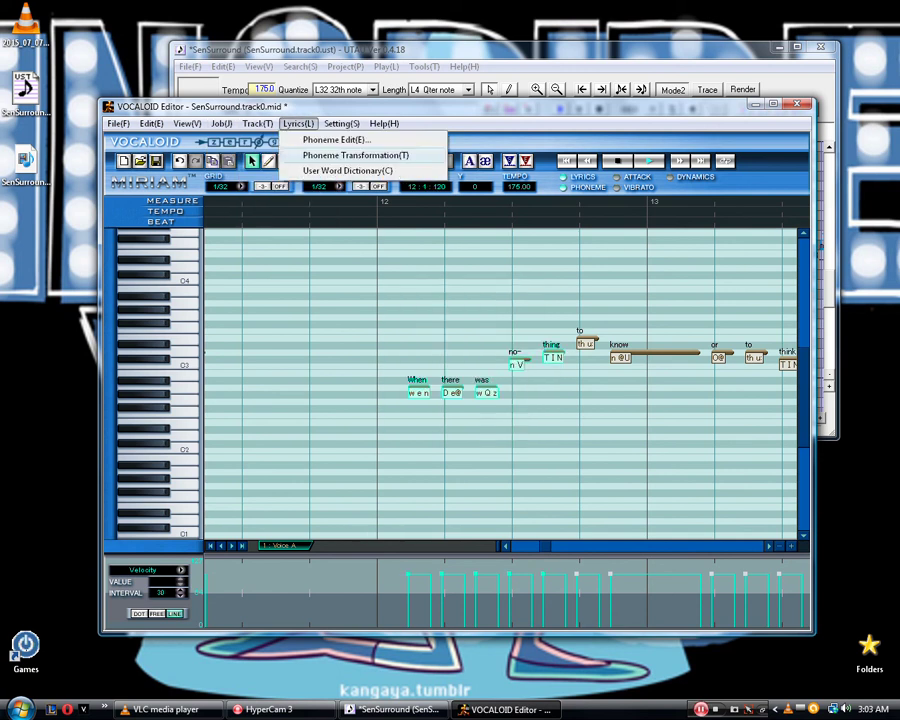
key(e)
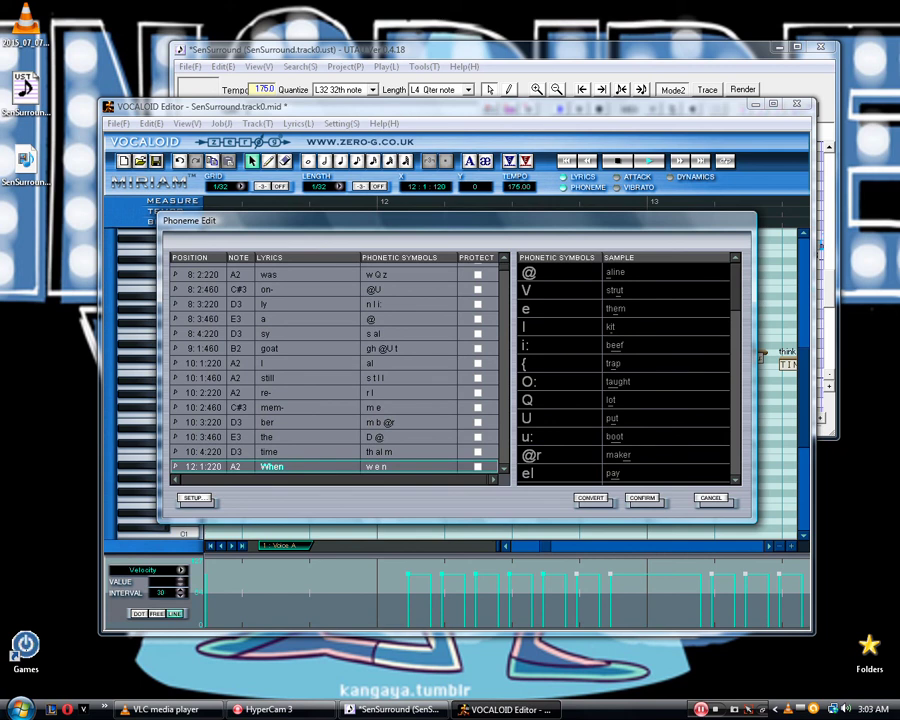
key(Return)
Examine the lyrics and phonemes across the whole track, from around measure 105 back to the start and forward to measure 55
drag(545, 546, 759, 546)
scroll(500, 380, left, 3)
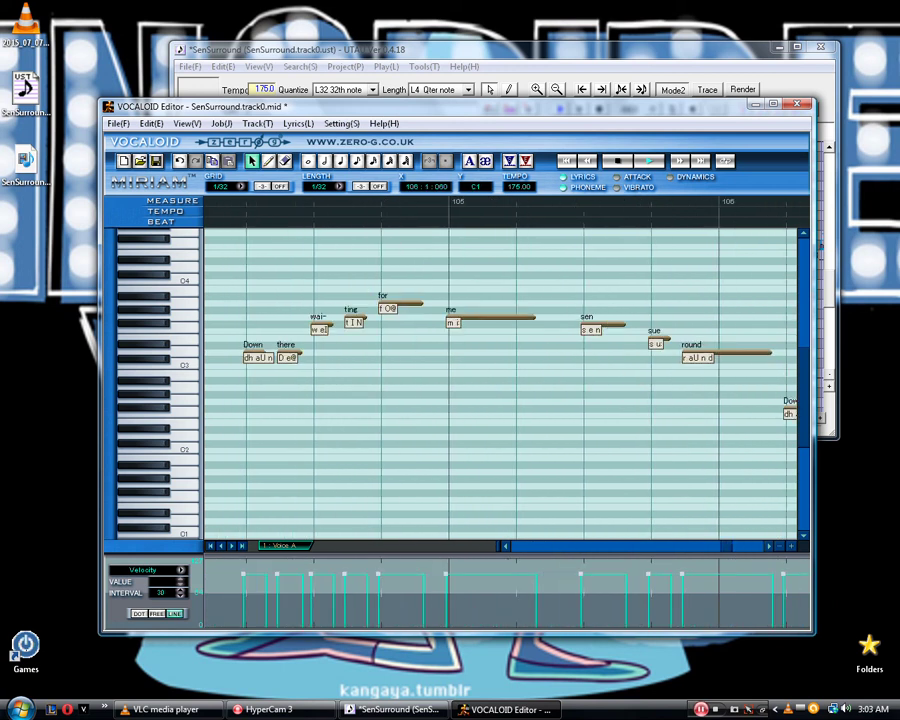
scroll(500, 380, left, 10)
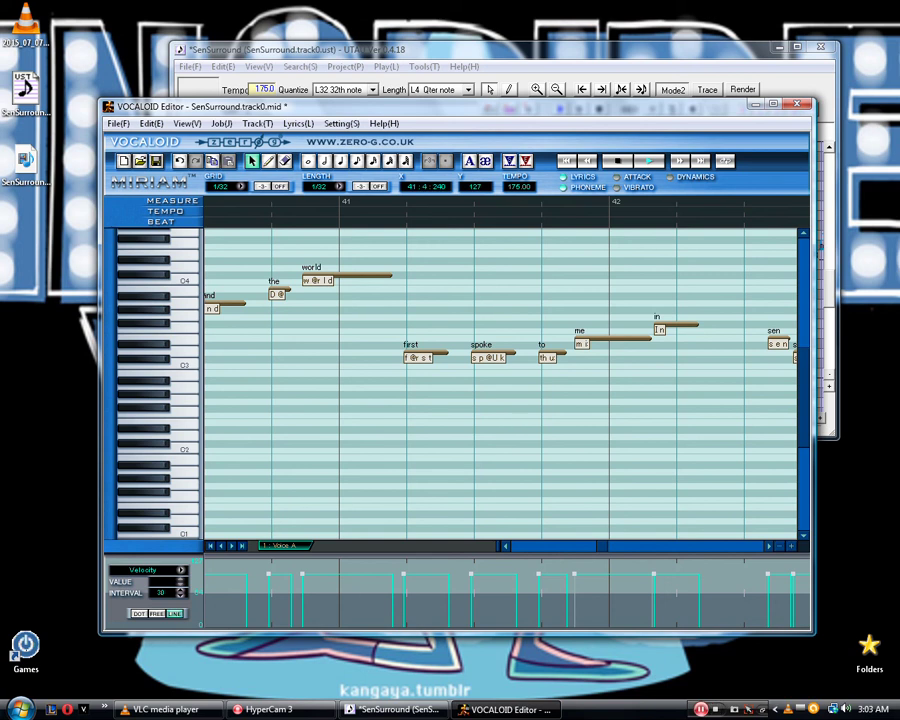
scroll(500, 380, left, 15)
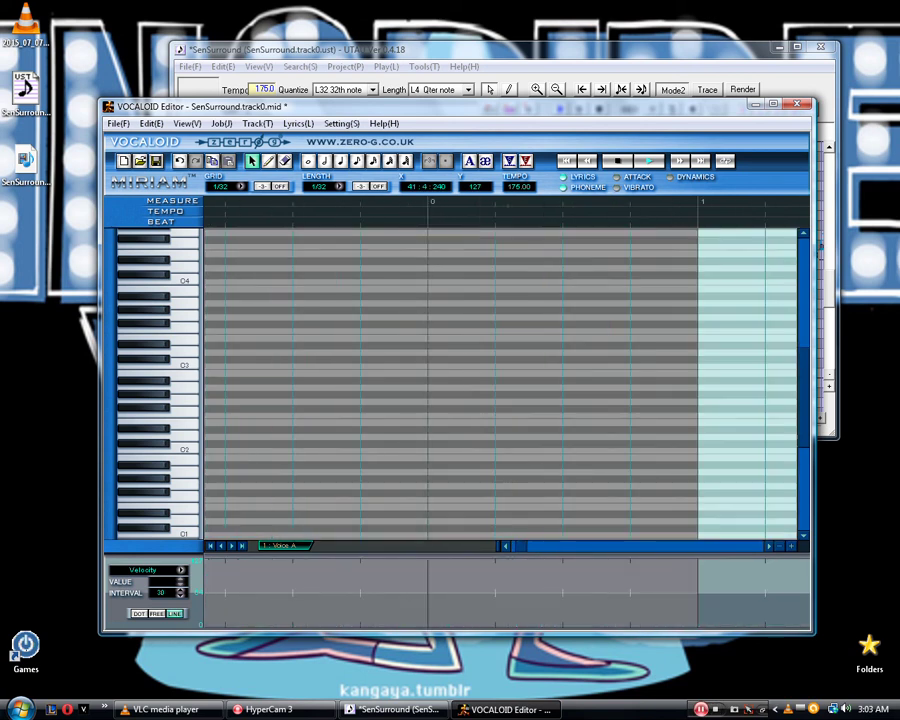
drag(519, 546, 630, 546)
scroll(500, 380, right, 8)
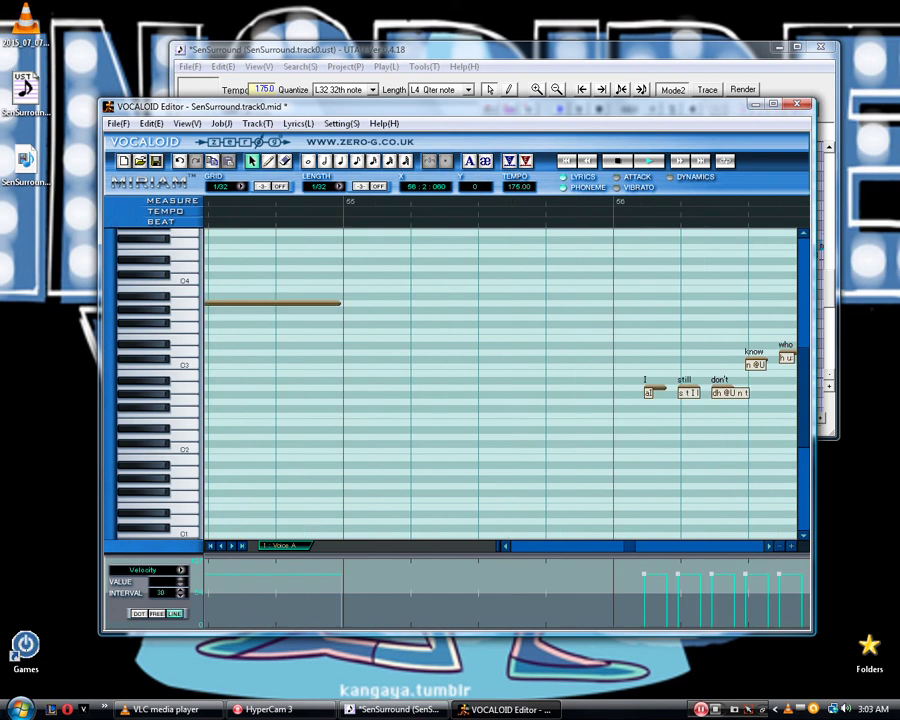